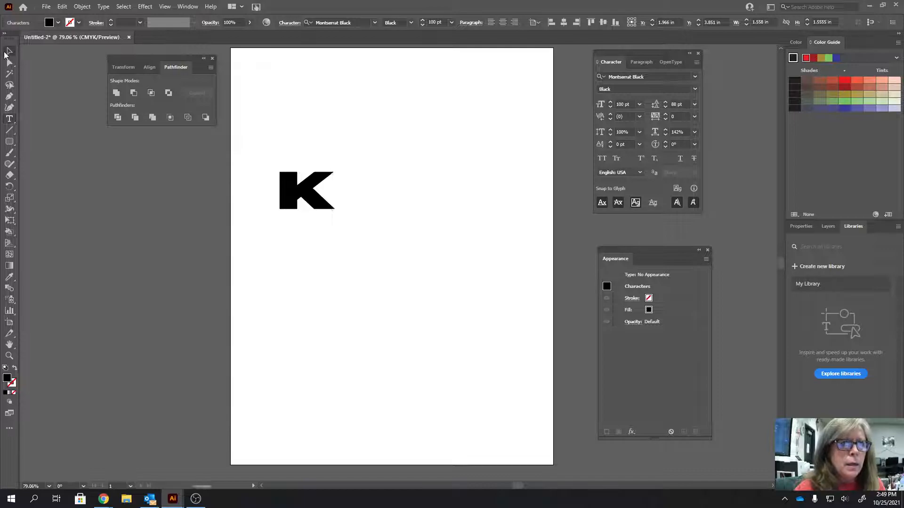
Step: Add a capital S as a separate text object and place it beside the K on the same baseline
{"action": "left_click", "coordinate": [8, 119]}
{"action": "left_click", "coordinate": [408, 206]}
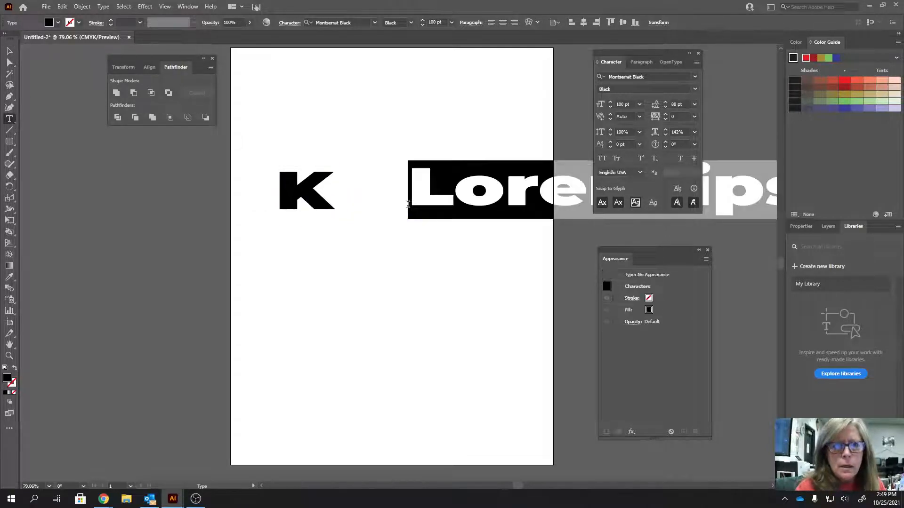
{"action": "type", "text": "s"}
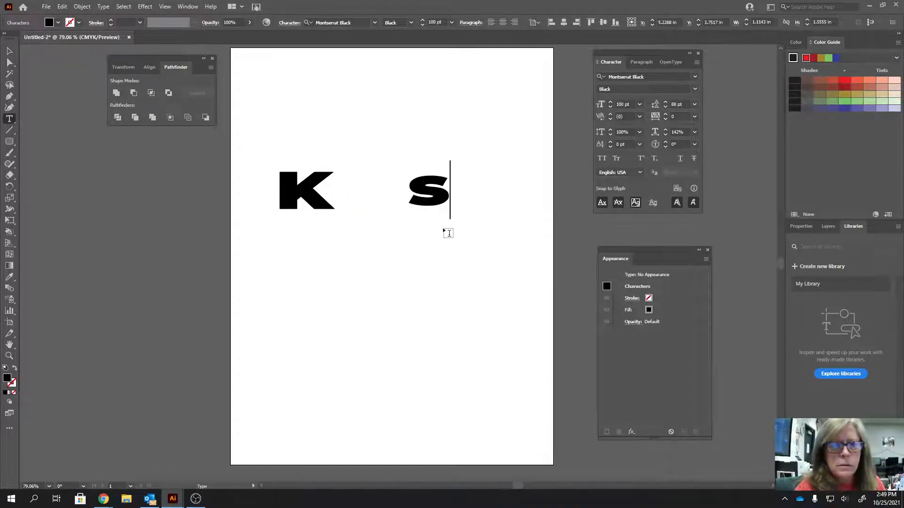
{"action": "key", "text": "BackSpace"}
{"action": "type", "text": "S"}
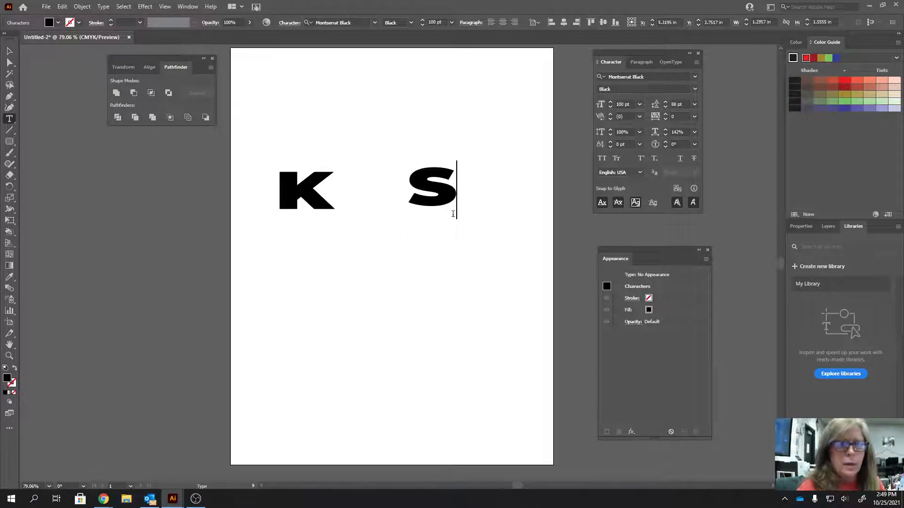
{"action": "left_click", "coordinate": [9, 51]}
{"action": "left_click_drag", "start_coordinate": [440, 200], "coordinate": [384, 204]}
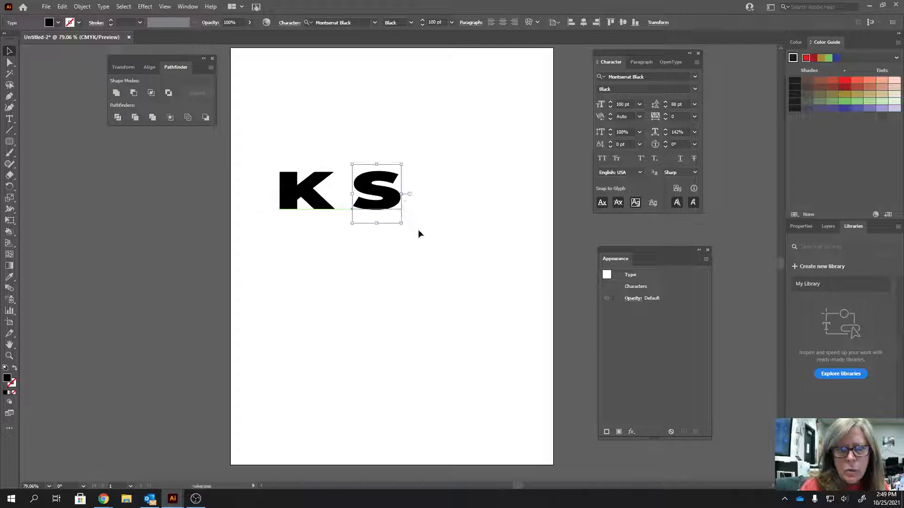
Step: Change the font of both the K and the S to Almond Latte
{"action": "left_click", "coordinate": [302, 166], "text": "shift"}
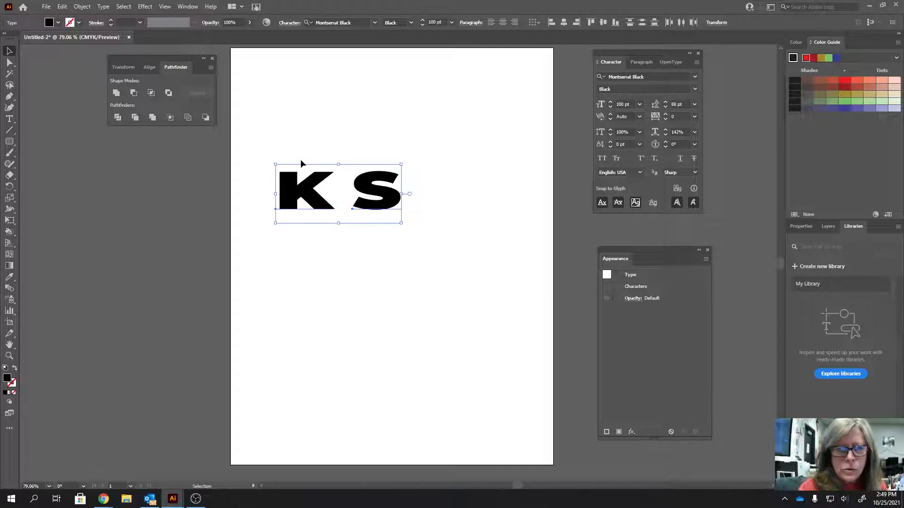
{"action": "left_click", "coordinate": [695, 77]}
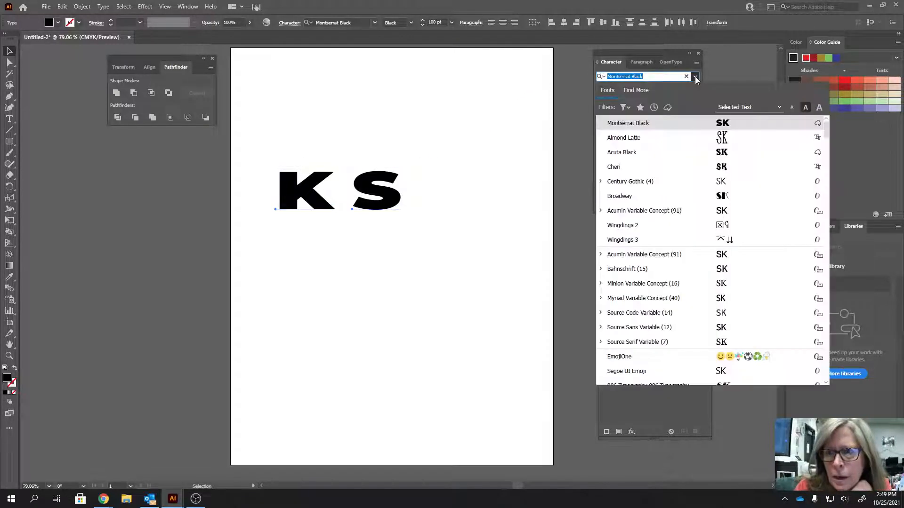
{"action": "left_click", "coordinate": [738, 137]}
{"action": "left_click", "coordinate": [442, 201]}
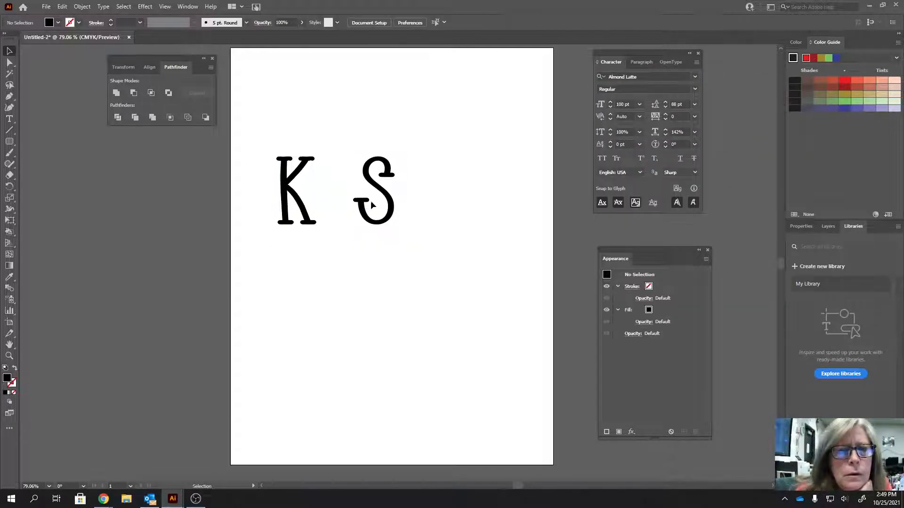
Step: Set the font size of both letters to 150 pt
{"action": "left_click_drag", "start_coordinate": [424, 254], "coordinate": [278, 131]}
{"action": "left_click", "coordinate": [623, 104]}
{"action": "type", "text": "150"}
{"action": "key", "text": "Return"}
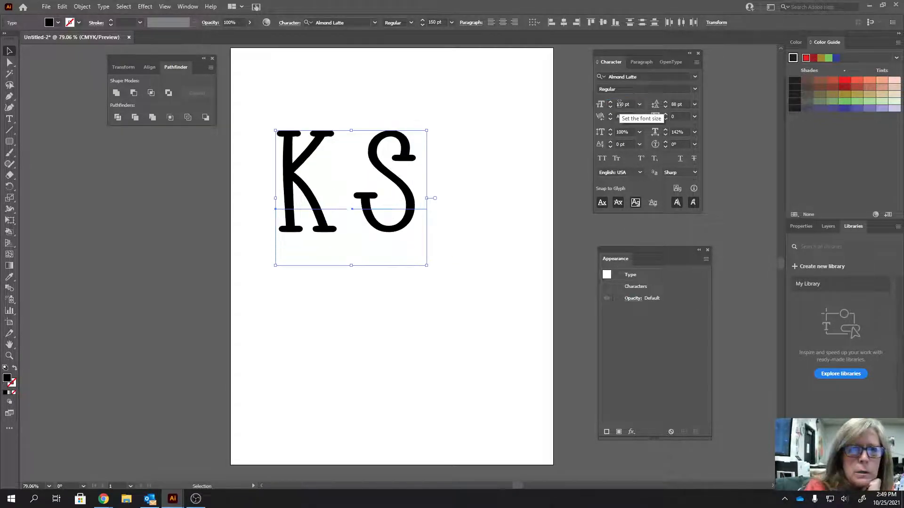
Step: Thicken both letters with a 5 pt stroke
{"action": "left_click", "coordinate": [112, 20]}
{"action": "left_click", "coordinate": [111, 21]}
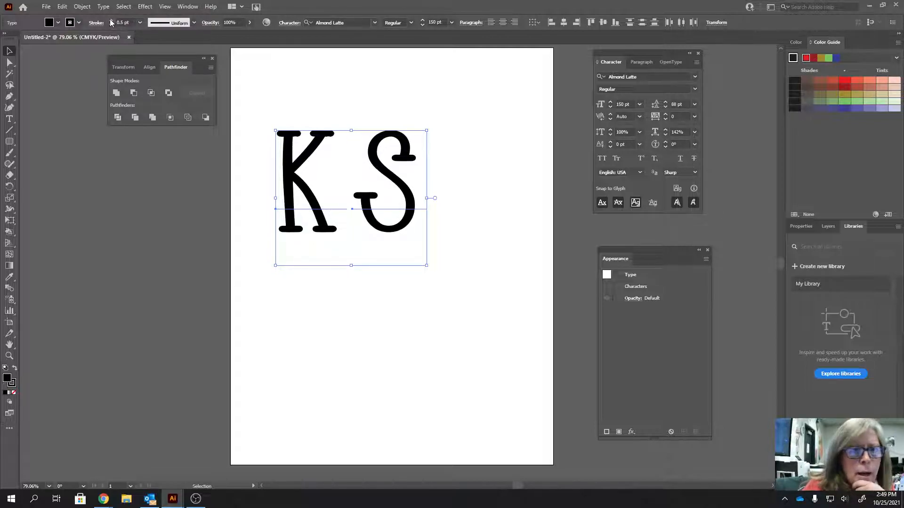
{"action": "left_click", "coordinate": [110, 20]}
{"action": "left_click", "coordinate": [110, 20]}
{"action": "left_click", "coordinate": [110, 20]}
{"action": "left_click", "coordinate": [111, 21]}
{"action": "left_click", "coordinate": [111, 21]}
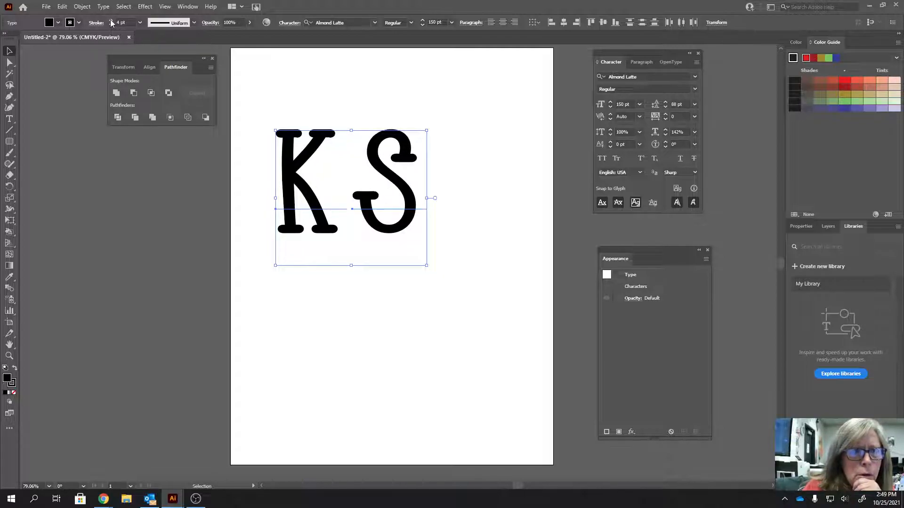
{"action": "left_click", "coordinate": [111, 21]}
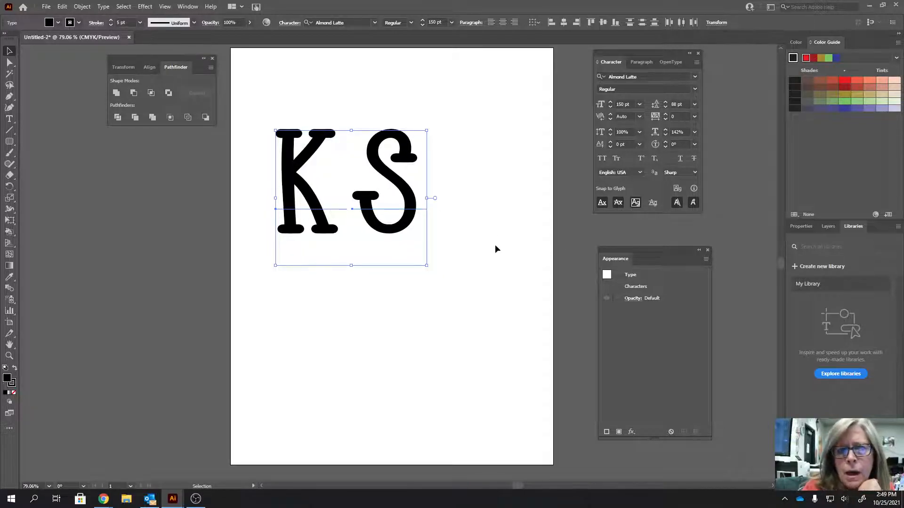
{"action": "left_click", "coordinate": [472, 247]}
Step: Color the letter S with a red fill and a red stroke
{"action": "left_click", "coordinate": [411, 208]}
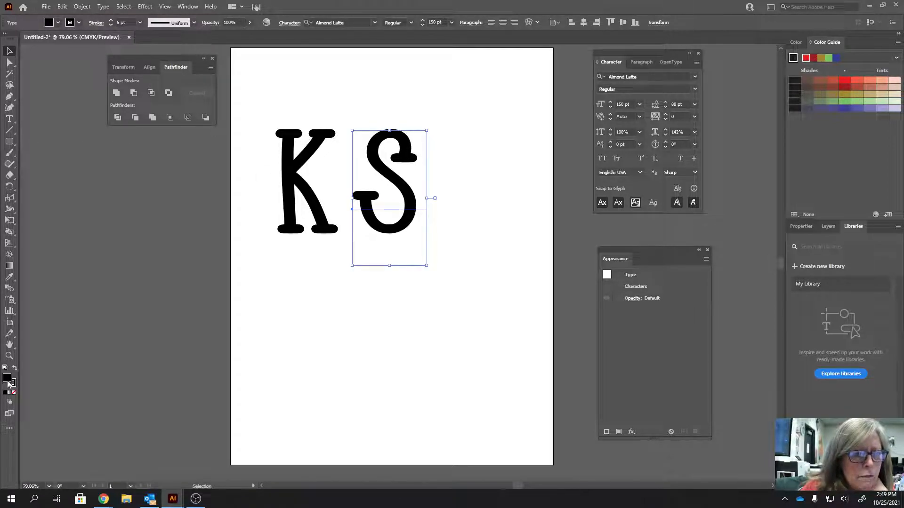
{"action": "left_click", "coordinate": [52, 22]}
{"action": "left_click", "coordinate": [34, 38]}
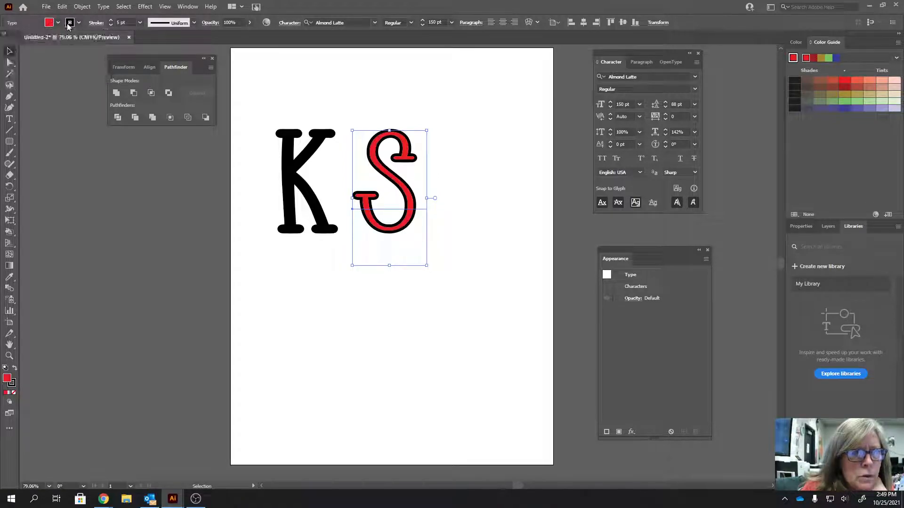
{"action": "left_click", "coordinate": [57, 22]}
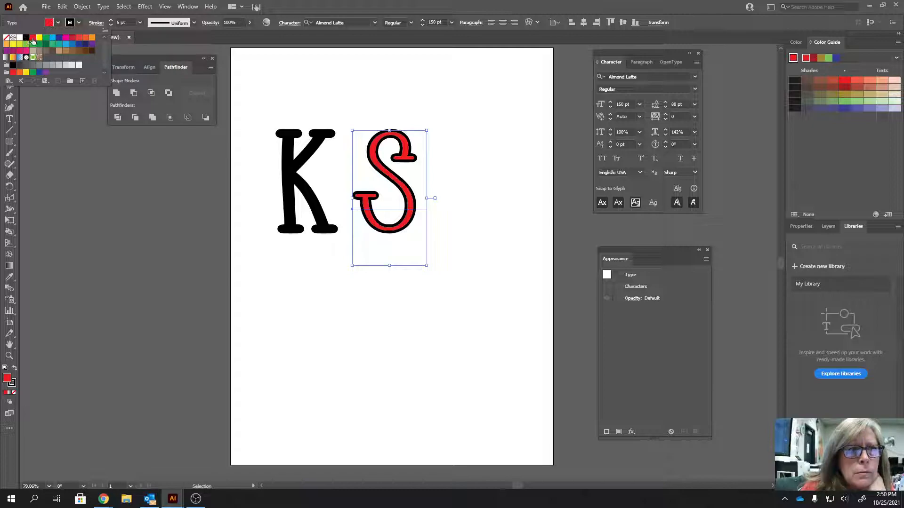
{"action": "left_click", "coordinate": [32, 38]}
{"action": "left_click", "coordinate": [515, 159]}
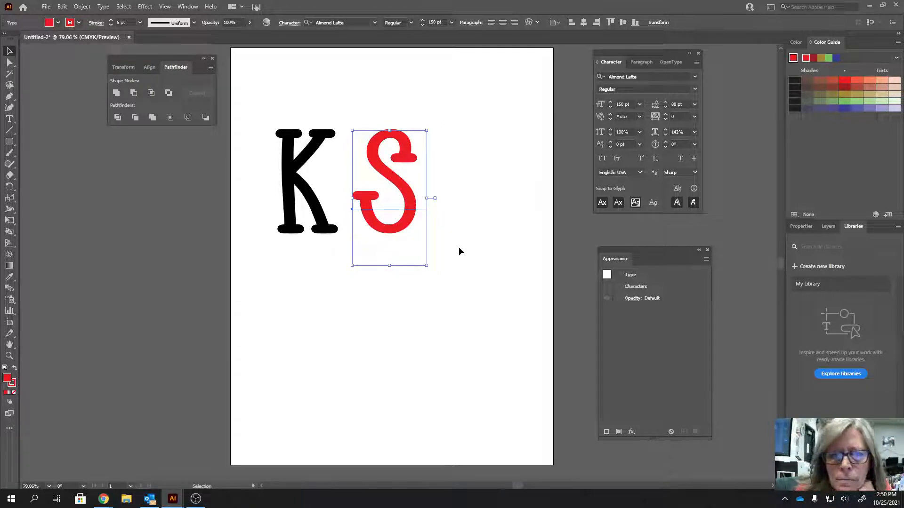
Step: Give the letter S a white fill and a white stroke, undoing a trial blue stroke
{"action": "left_click", "coordinate": [58, 23]}
{"action": "left_click", "coordinate": [19, 38]}
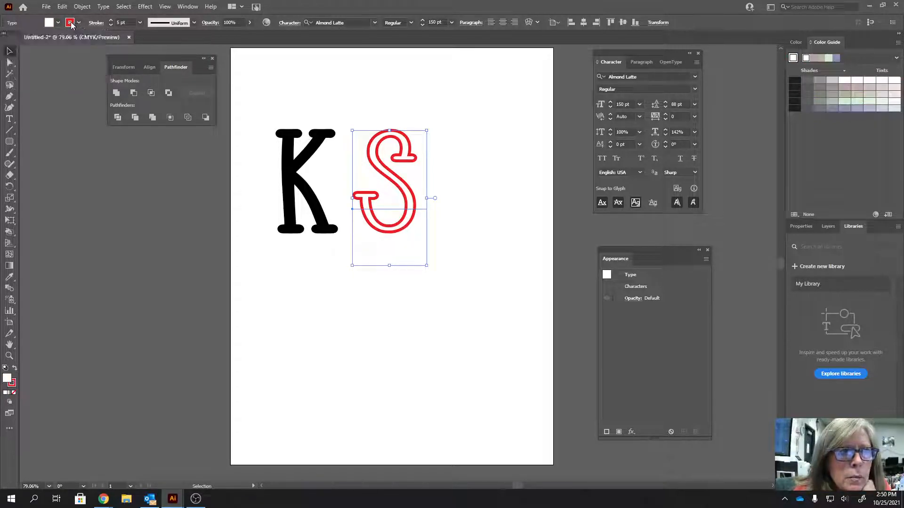
{"action": "left_click", "coordinate": [20, 38]}
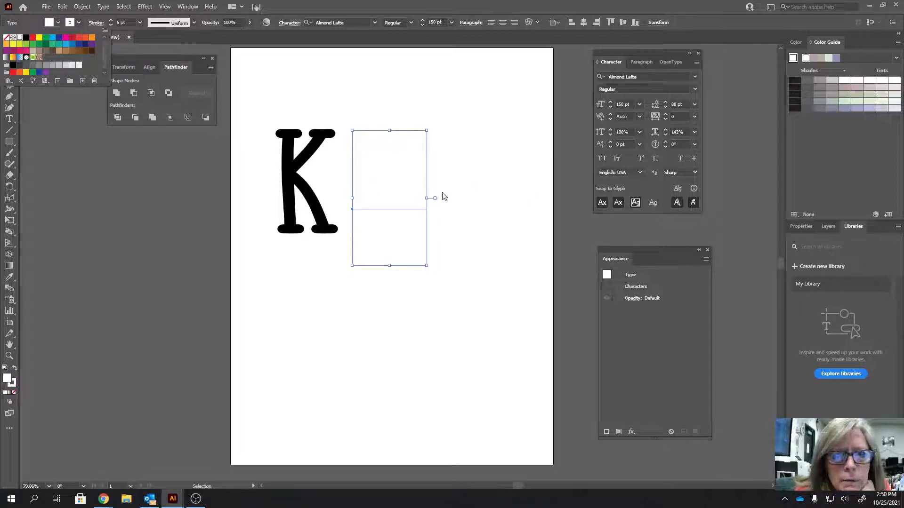
{"action": "left_click", "coordinate": [60, 38]}
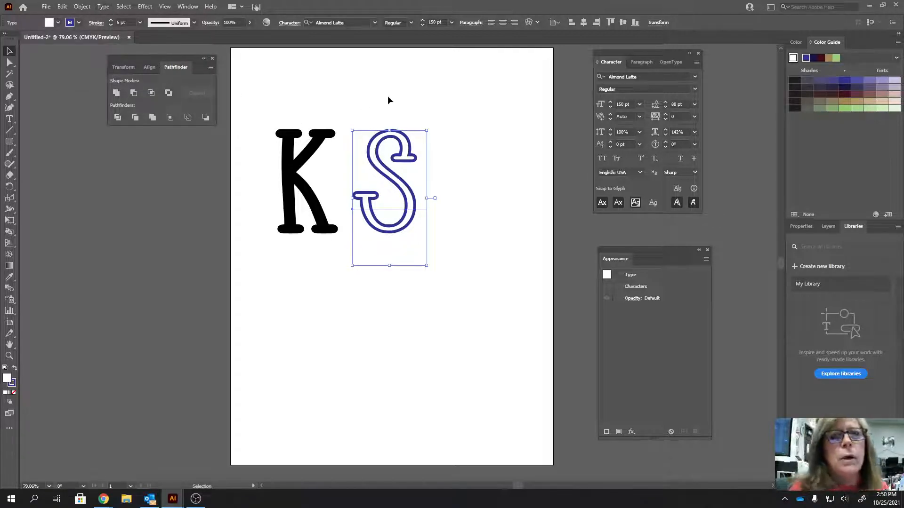
{"action": "key", "text": "ctrl+z"}
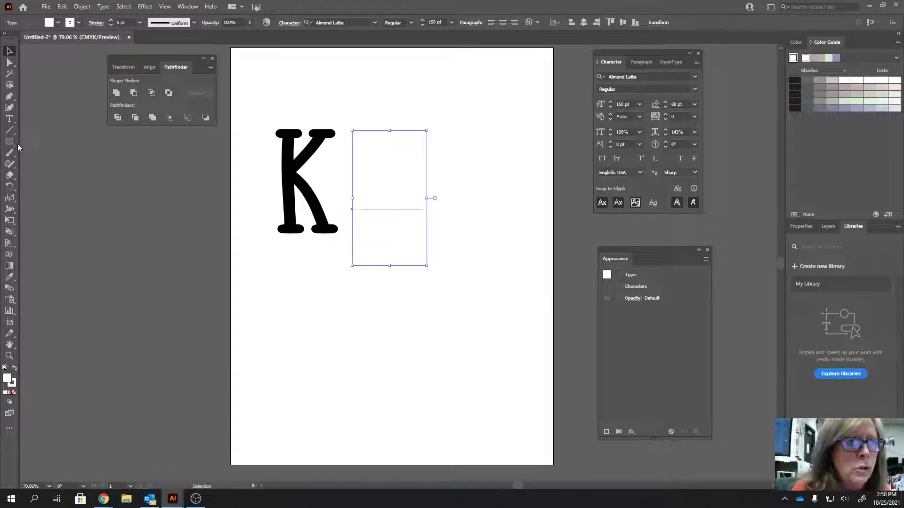
Step: Draw a square about 6.97 in wide over the letters, with a red fill and no stroke
{"action": "left_click", "coordinate": [9, 142]}
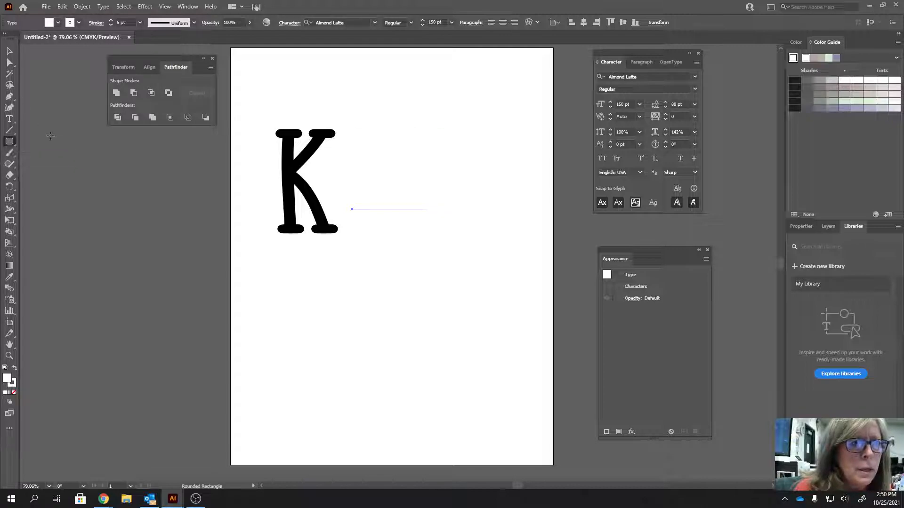
{"action": "left_click", "coordinate": [10, 51]}
{"action": "left_click", "coordinate": [9, 142]}
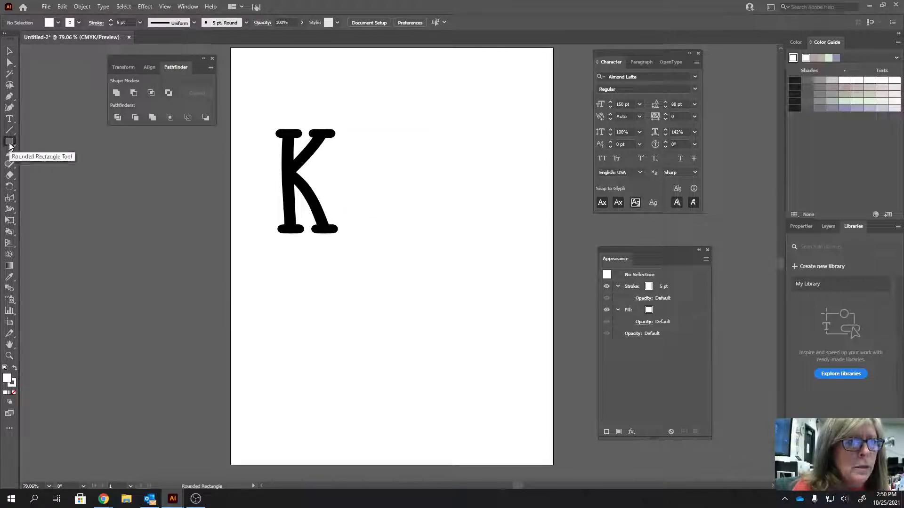
{"action": "left_click", "coordinate": [9, 142]}
{"action": "left_click", "coordinate": [52, 142]}
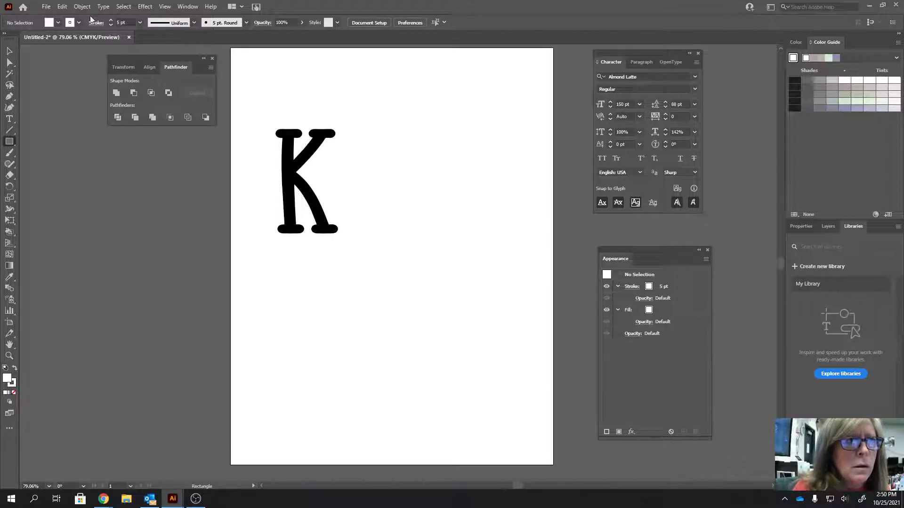
{"action": "left_click", "coordinate": [50, 24]}
{"action": "left_click", "coordinate": [33, 37]}
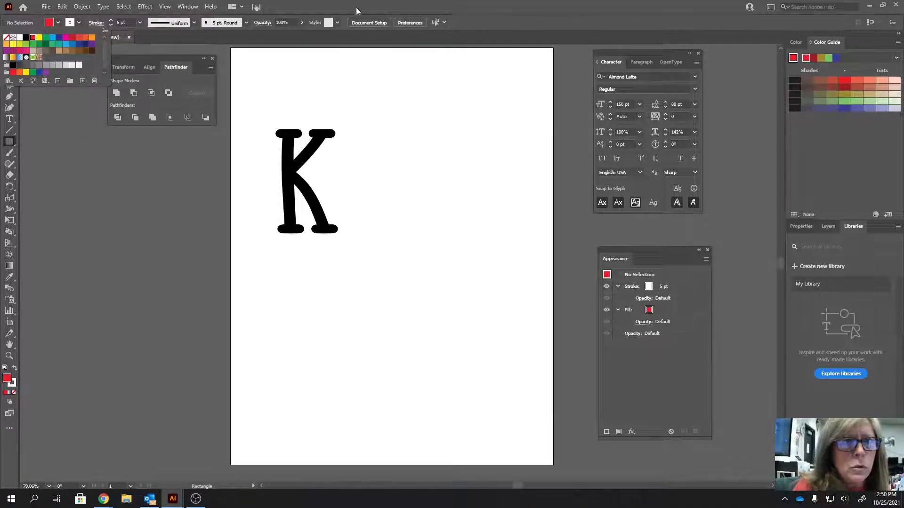
{"action": "left_click", "coordinate": [71, 22]}
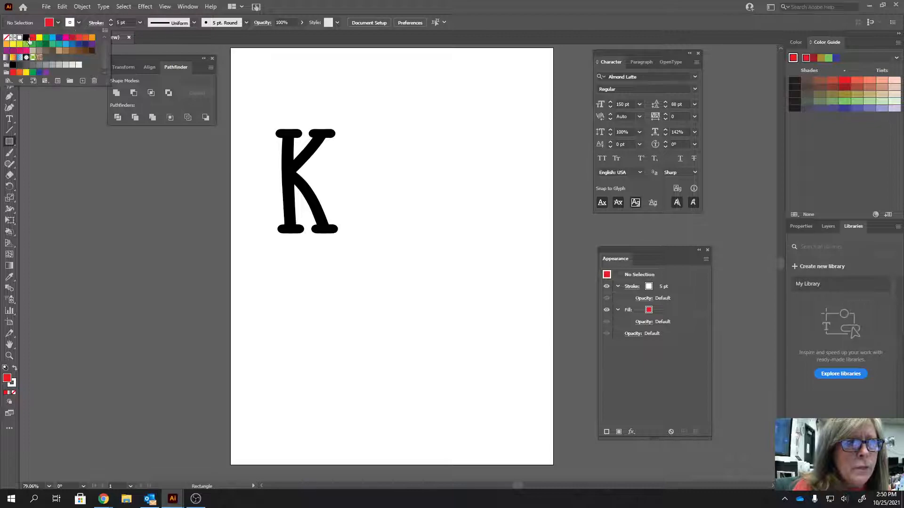
{"action": "left_click", "coordinate": [7, 38]}
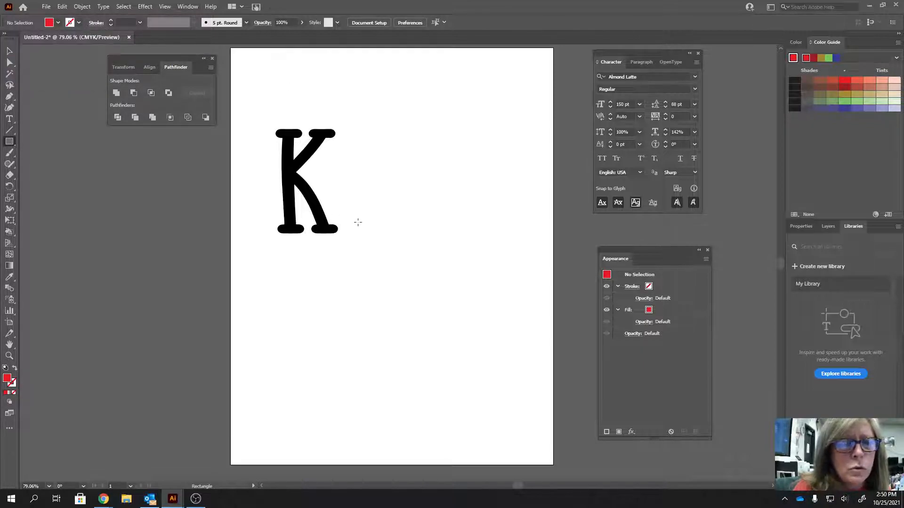
{"action": "left_click_drag", "start_coordinate": [253, 102], "coordinate": [517, 367]}
Step: Send the red square to the back, behind both letters
{"action": "key", "text": "v"}
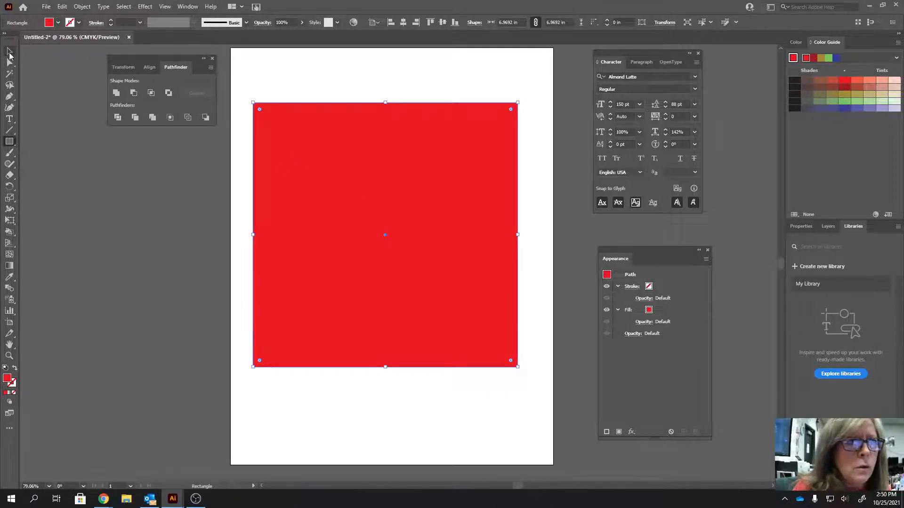
{"action": "right_click", "coordinate": [428, 313]}
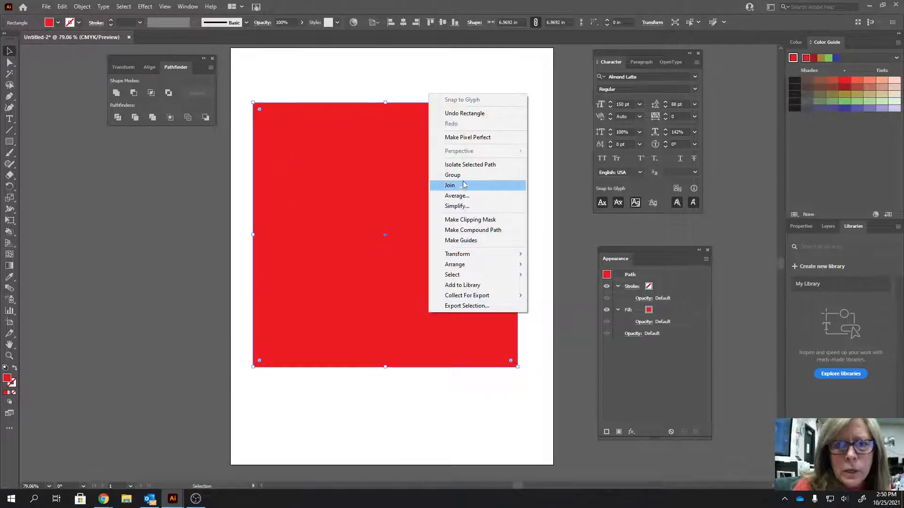
{"action": "mouse_move", "coordinate": [480, 265]}
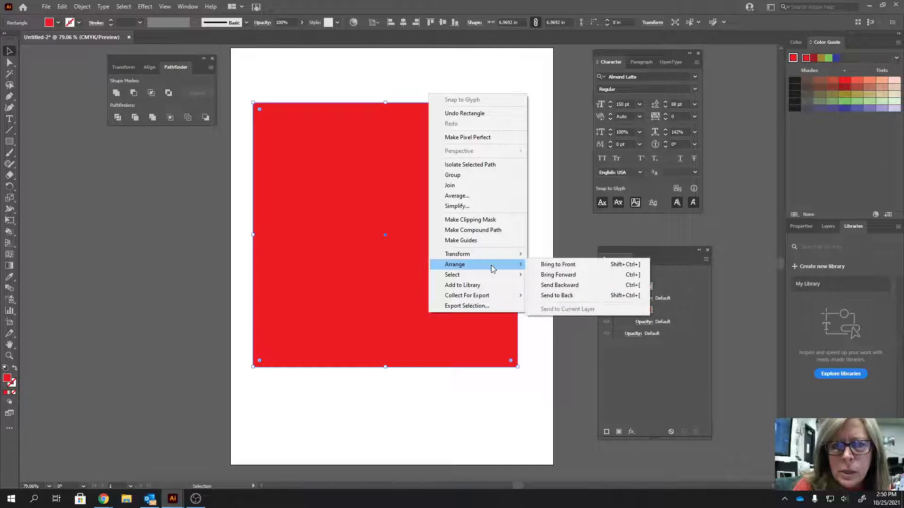
{"action": "left_click", "coordinate": [568, 295]}
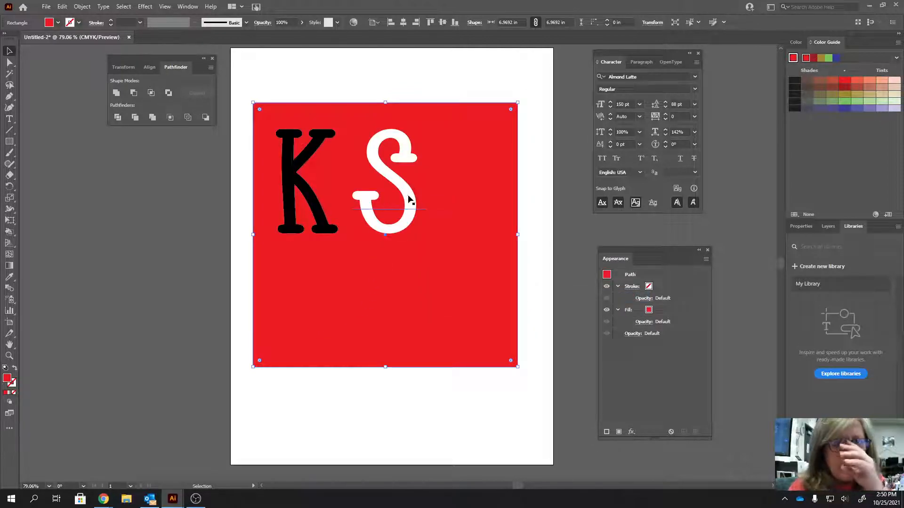
Step: Reposition the K within the red square and overlap the white S on top of it
{"action": "left_click_drag", "start_coordinate": [410, 207], "coordinate": [462, 262]}
{"action": "left_click_drag", "start_coordinate": [324, 224], "coordinate": [346, 280]}
{"action": "left_click_drag", "start_coordinate": [442, 272], "coordinate": [331, 272]}
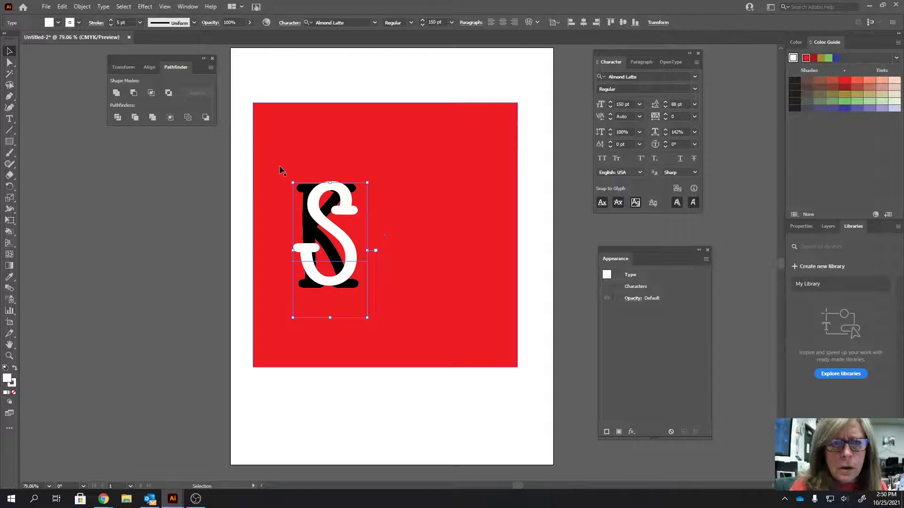
{"action": "left_click", "coordinate": [400, 311]}
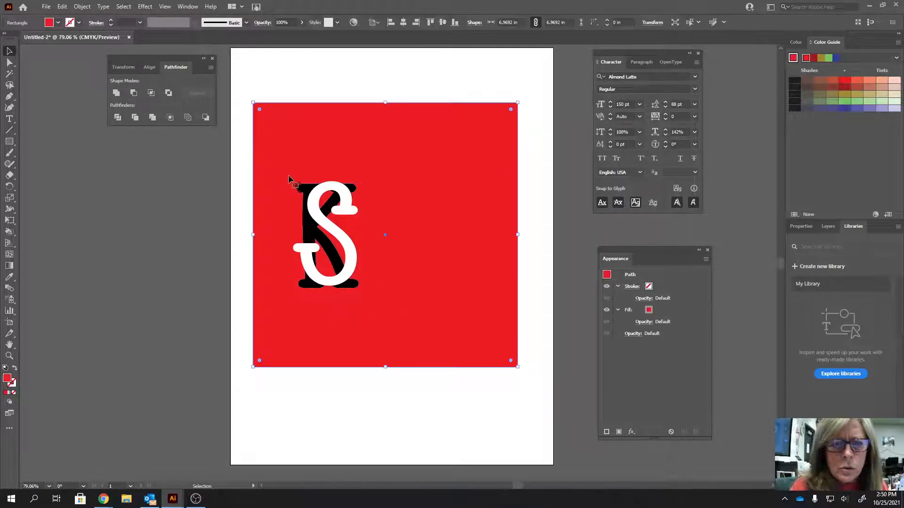
{"action": "left_click", "coordinate": [330, 94]}
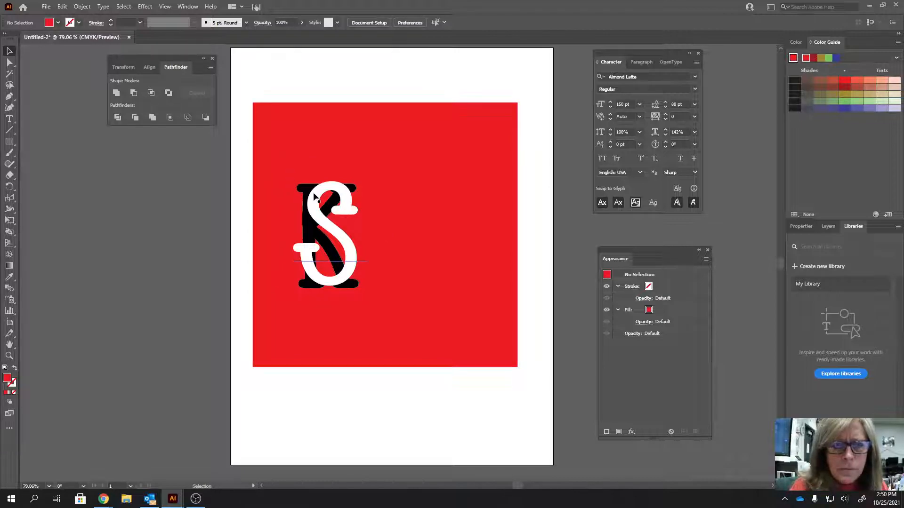
{"action": "left_click", "coordinate": [305, 190]}
{"action": "left_click", "coordinate": [396, 85]}
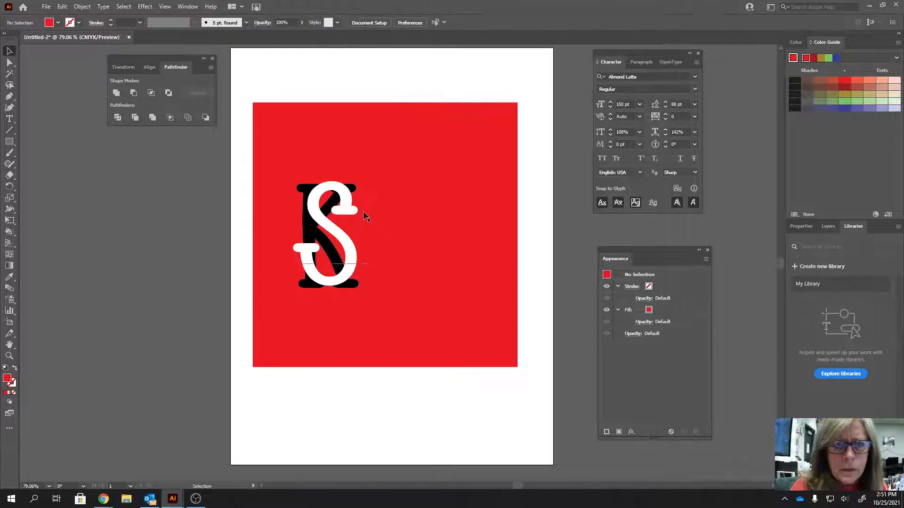
Step: Lock the red rectangle in the layer list
{"action": "left_click", "coordinate": [829, 226]}
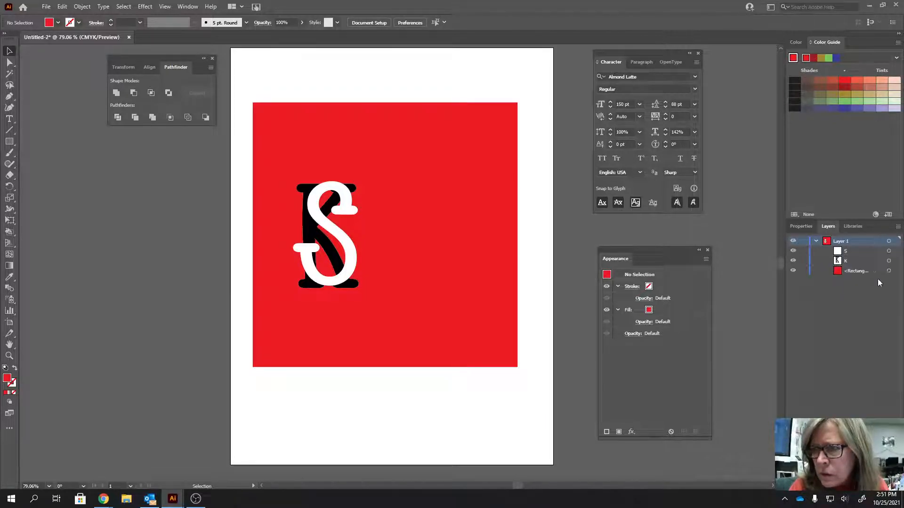
{"action": "left_click", "coordinate": [889, 271]}
{"action": "left_click", "coordinate": [803, 271]}
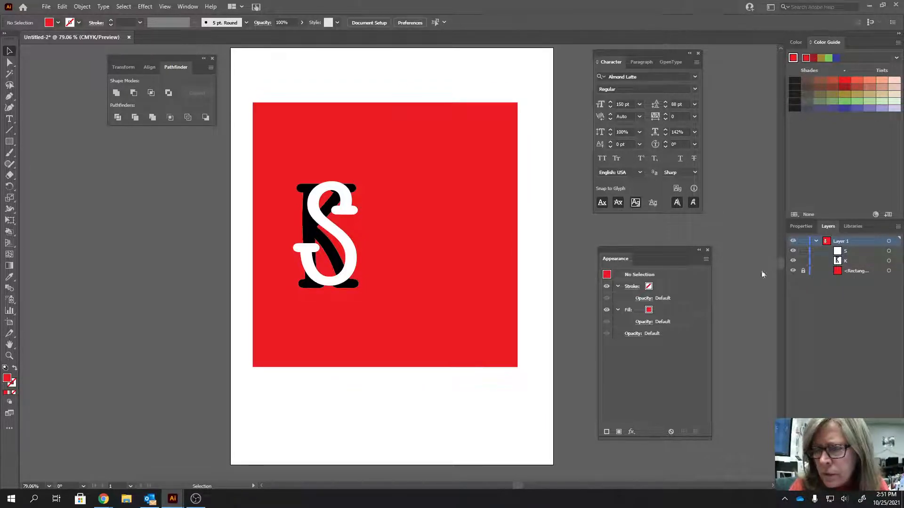
Step: Set the horizontal scale of both the K and the S to 200%
{"action": "left_click", "coordinate": [326, 215]}
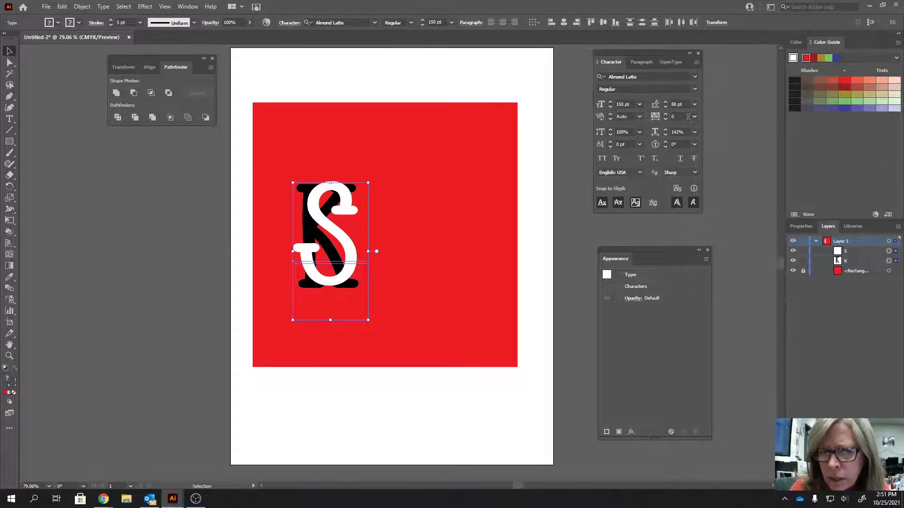
{"action": "left_click", "coordinate": [674, 131]}
{"action": "type", "text": "20"}
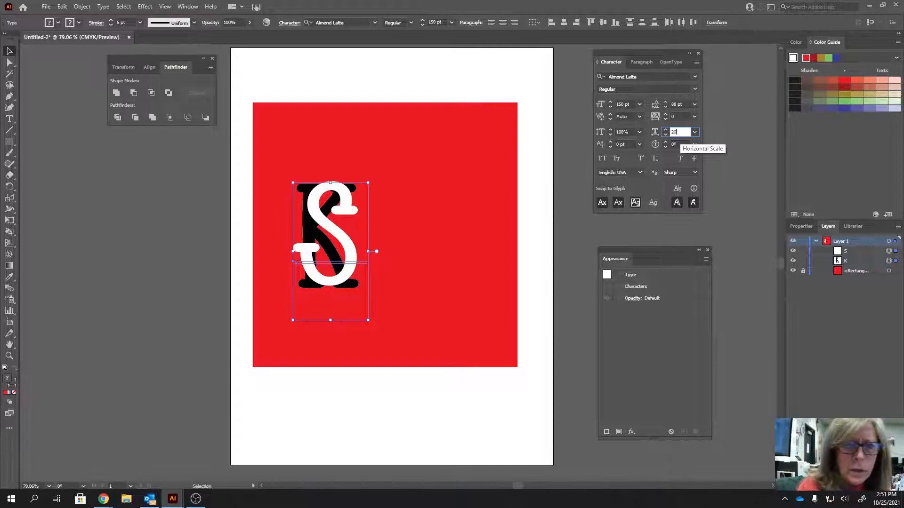
{"action": "type", "text": "0"}
{"action": "key", "text": "Return"}
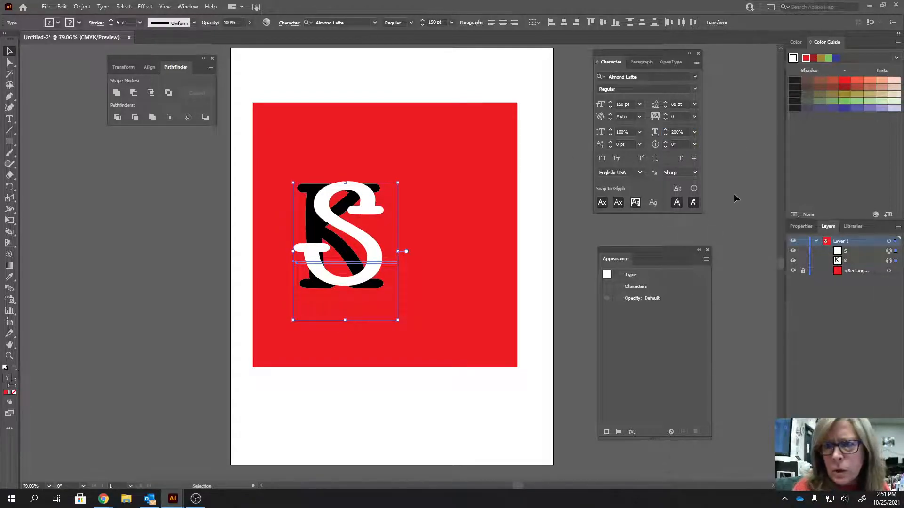
{"action": "left_click", "coordinate": [152, 205]}
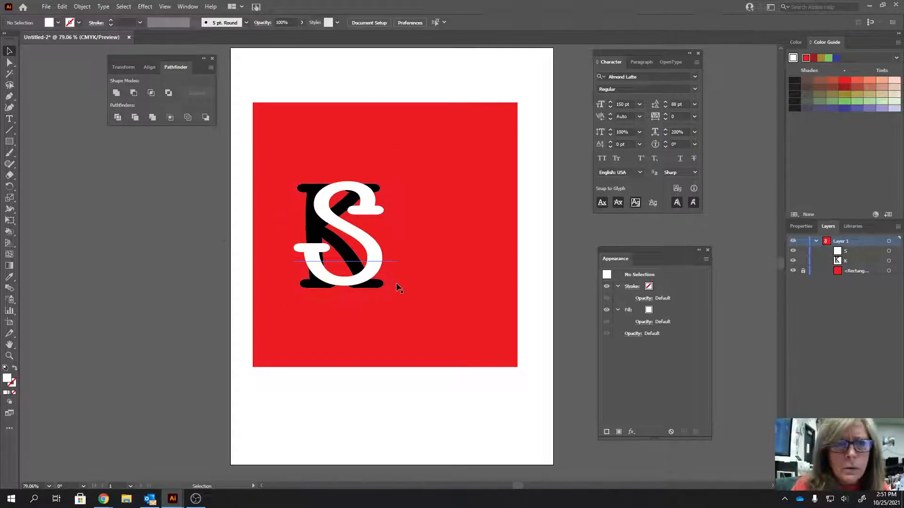
Step: Shift the white S slightly right and down over the K, and convert both letters to outlines
{"action": "left_click_drag", "start_coordinate": [364, 243], "coordinate": [366, 247]}
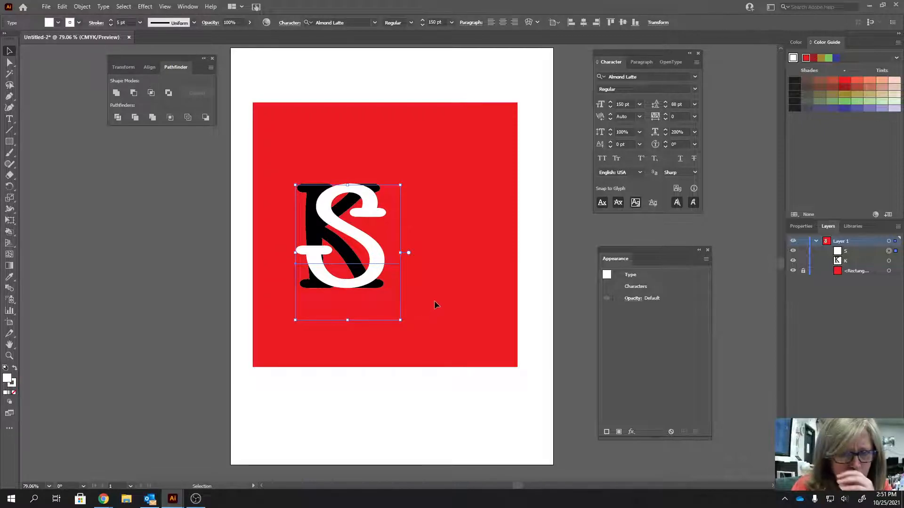
{"action": "key", "text": "ctrl+1"}
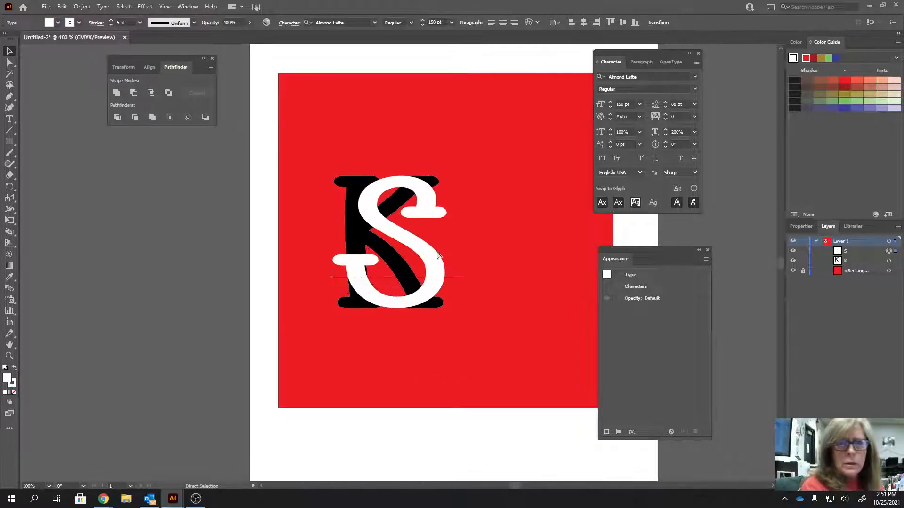
{"action": "key", "text": "ctrl+equal"}
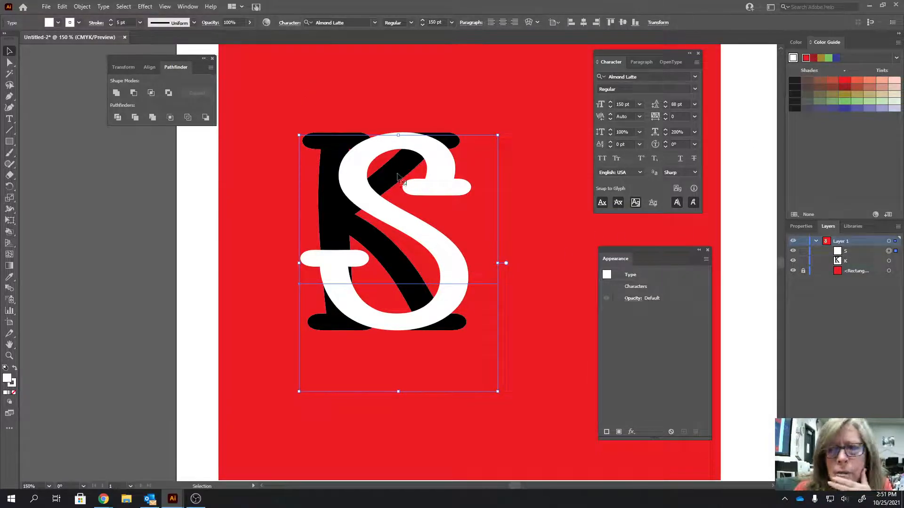
{"action": "left_click", "coordinate": [889, 261], "text": "shift"}
{"action": "left_click", "coordinate": [103, 7]}
{"action": "left_click", "coordinate": [135, 172]}
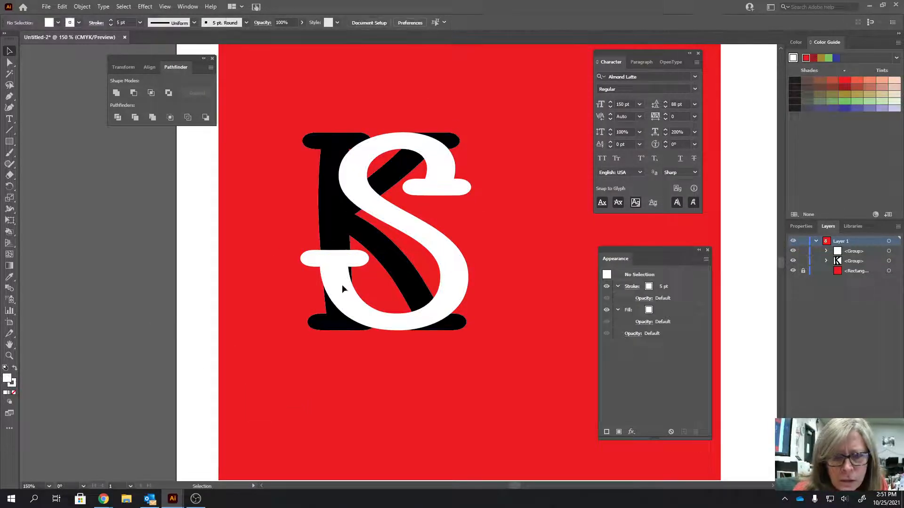
Step: Nudge the outlined S horizontally in small increments to fine-tune how it overlaps the K
{"action": "left_click", "coordinate": [344, 296]}
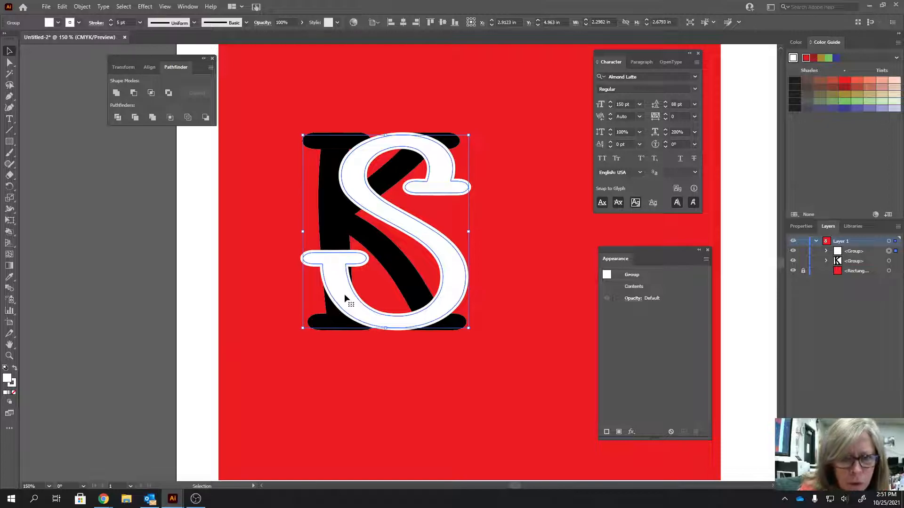
{"action": "key", "text": "Right"}
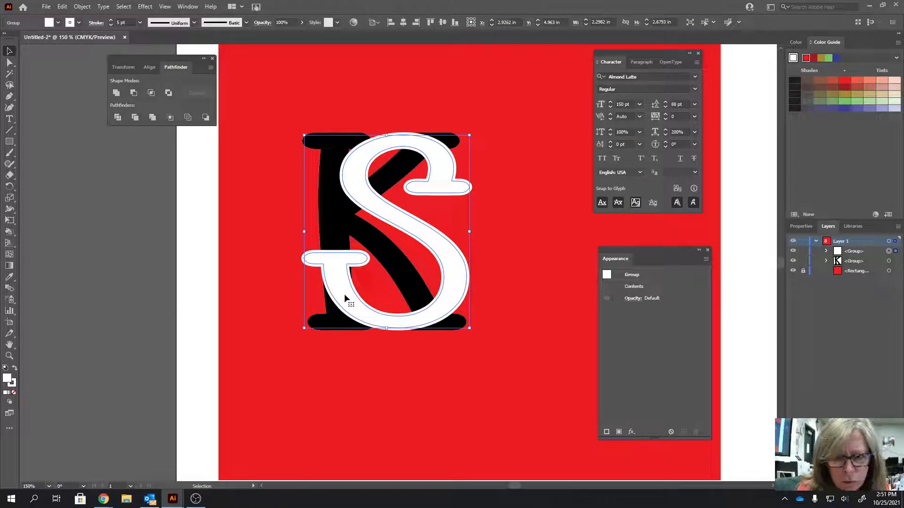
{"action": "key", "text": "Right"}
{"action": "key", "text": "Right"}
{"action": "key", "text": "Right"}
{"action": "key", "text": "Right"}
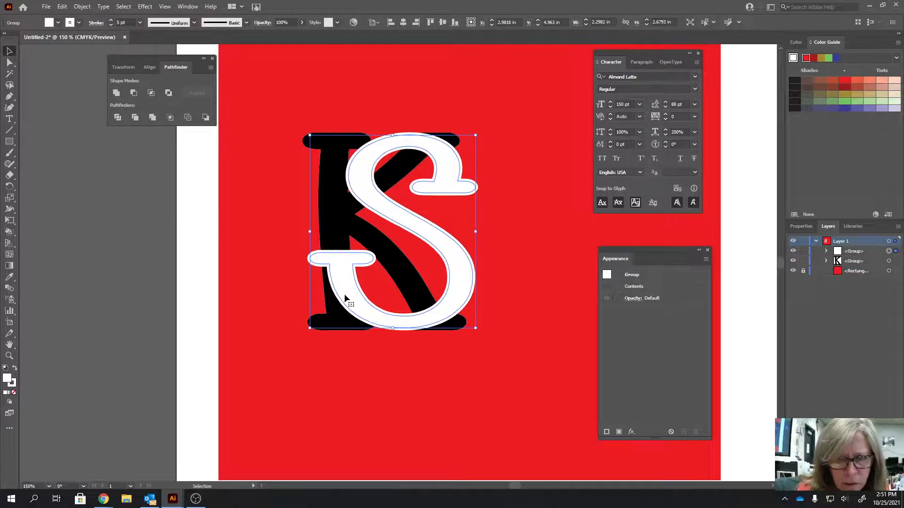
{"action": "key", "text": "Left"}
{"action": "key", "text": "Left"}
{"action": "key", "text": "Left"}
{"action": "key", "text": "Left"}
{"action": "key", "text": "Left"}
{"action": "key", "text": "Left"}
{"action": "key", "text": "Left"}
{"action": "key", "text": "Left"}
{"action": "key", "text": "Left"}
{"action": "key", "text": "Left"}
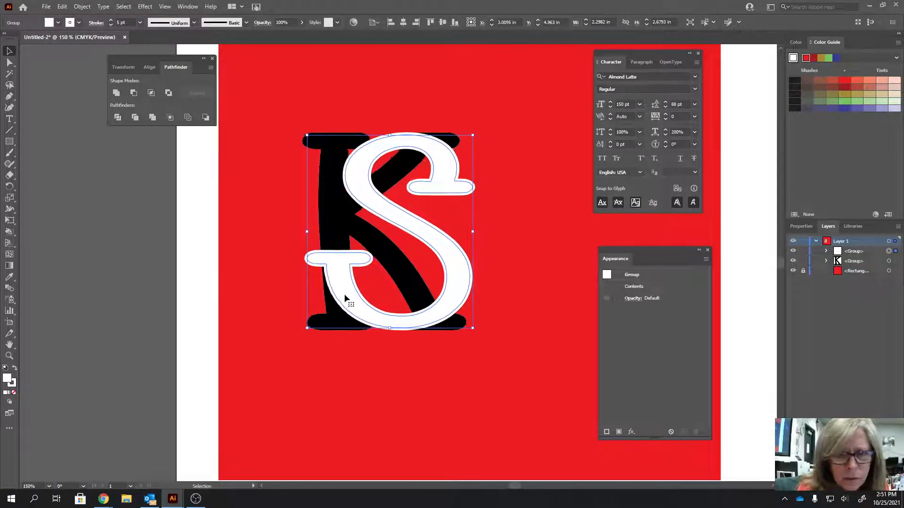
{"action": "key", "text": "Left"}
{"action": "key", "text": "Left"}
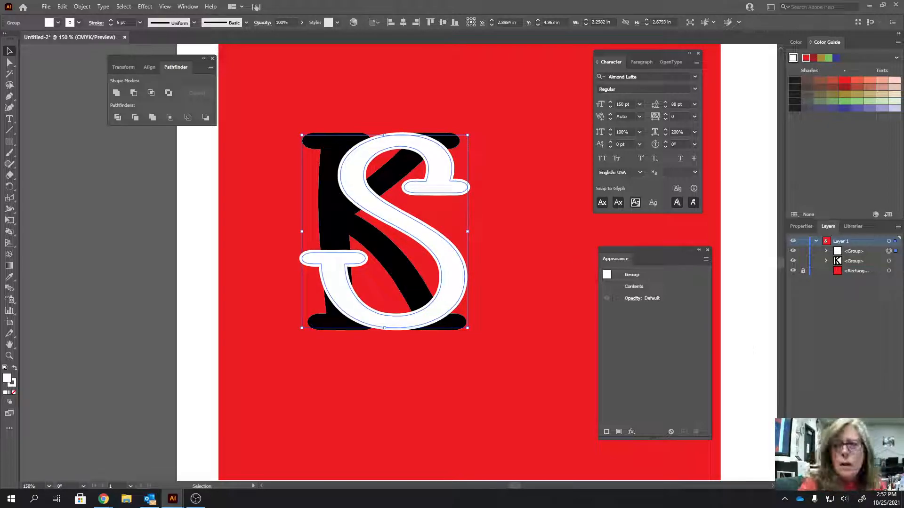
Step: Make both outlined letters a Live Paint group and fill the overlaps at the K's upper-right arm, lower-right leg and lower-left serif black
{"action": "left_click", "coordinate": [888, 261], "text": "shift"}
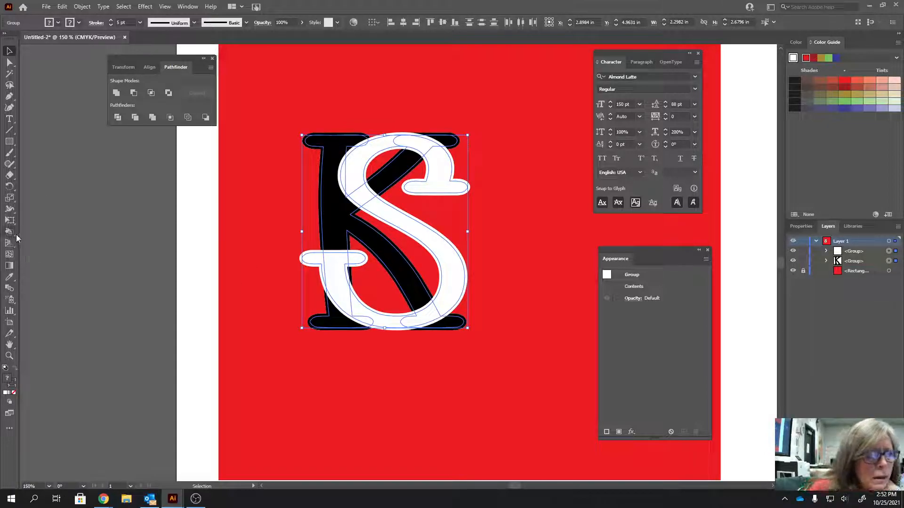
{"action": "left_click", "coordinate": [8, 234]}
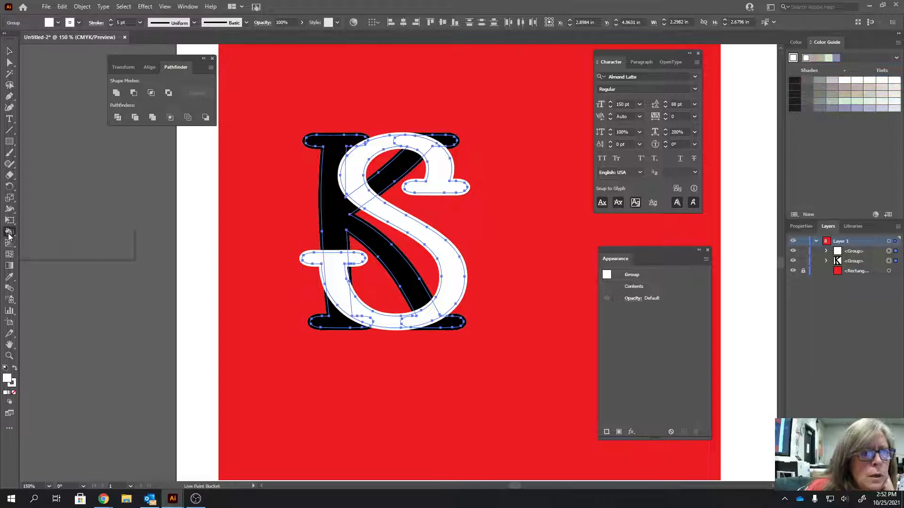
{"action": "left_click", "coordinate": [60, 243]}
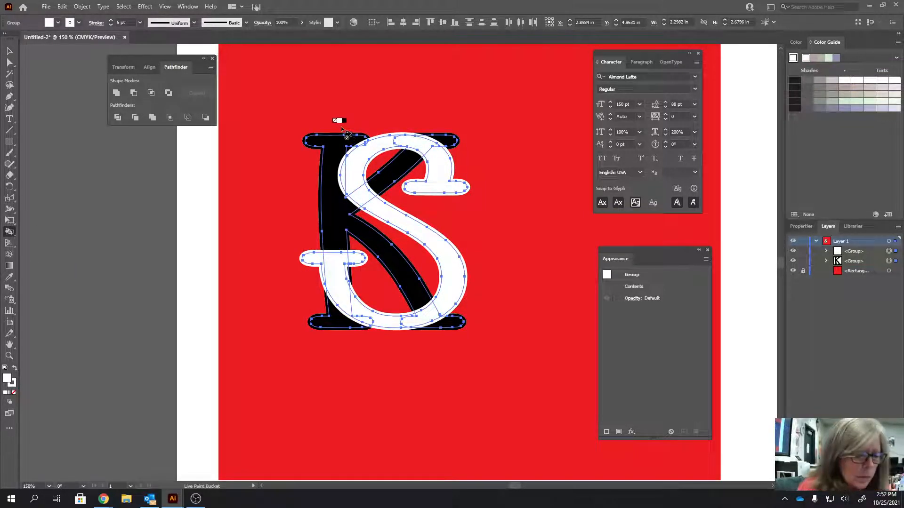
{"action": "key", "text": "Right"}
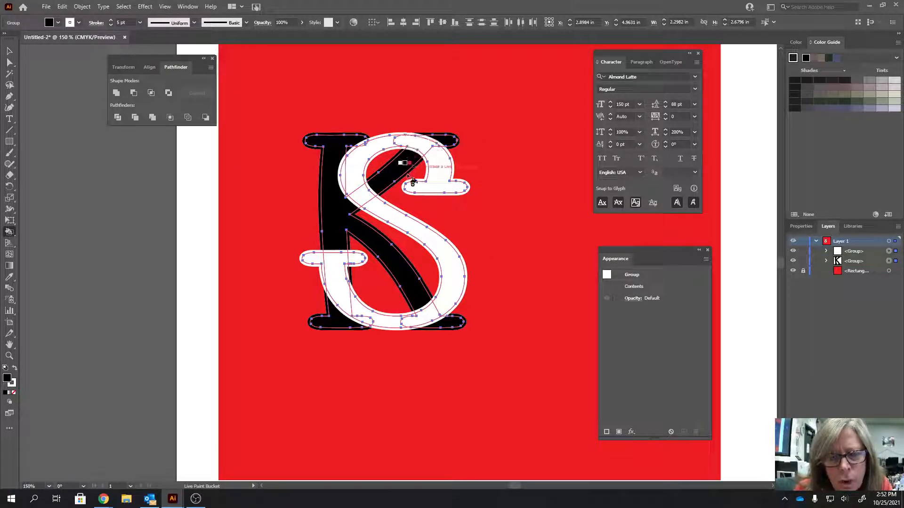
{"action": "left_click", "coordinate": [417, 143]}
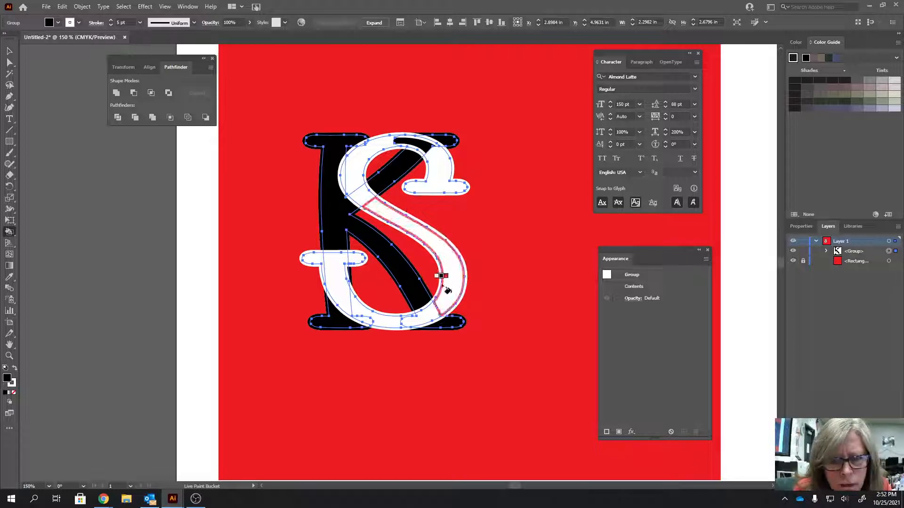
{"action": "left_click", "coordinate": [424, 319]}
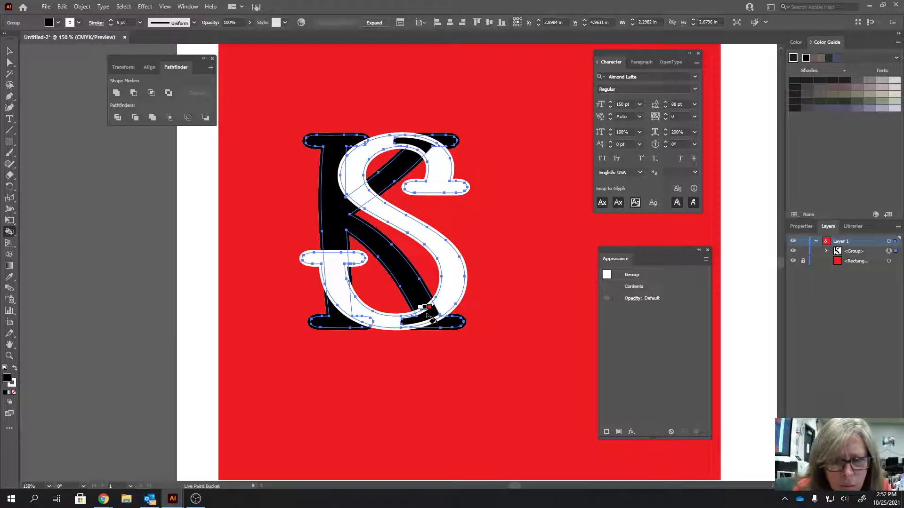
{"action": "left_click", "coordinate": [368, 323]}
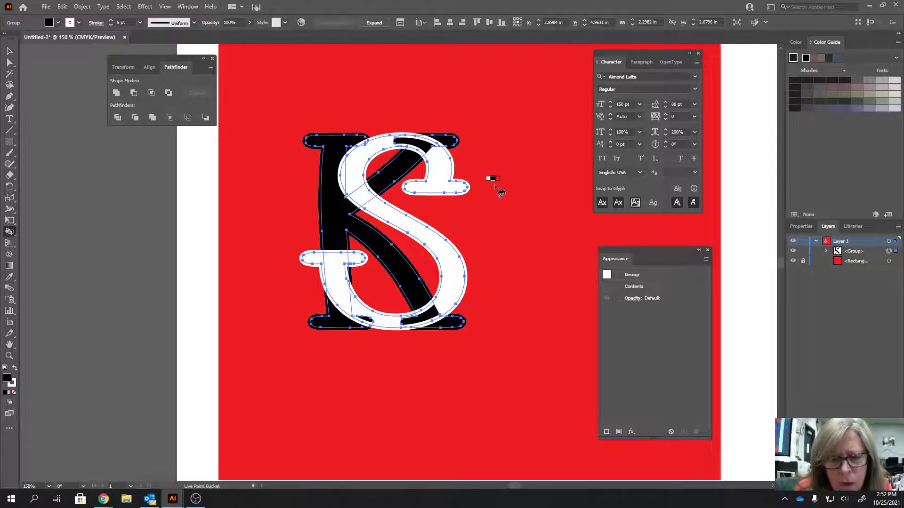
Step: Set the stroke weight of the Live Paint monogram to 0
{"action": "key", "text": "v"}
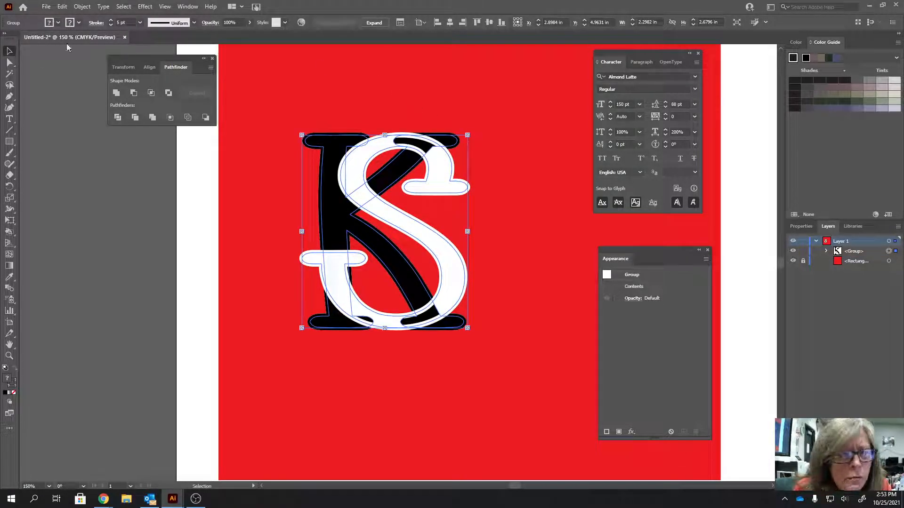
{"action": "left_click", "coordinate": [118, 22]}
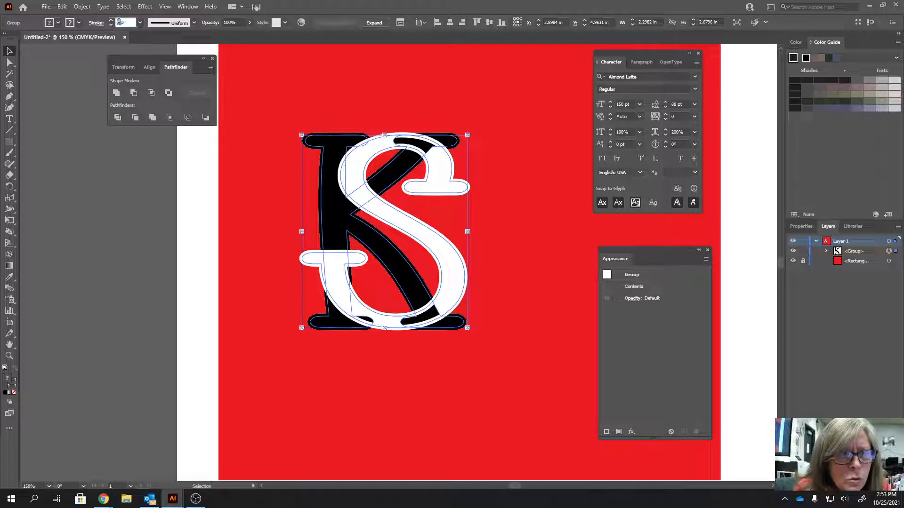
{"action": "type", "text": "0"}
{"action": "key", "text": "Return"}
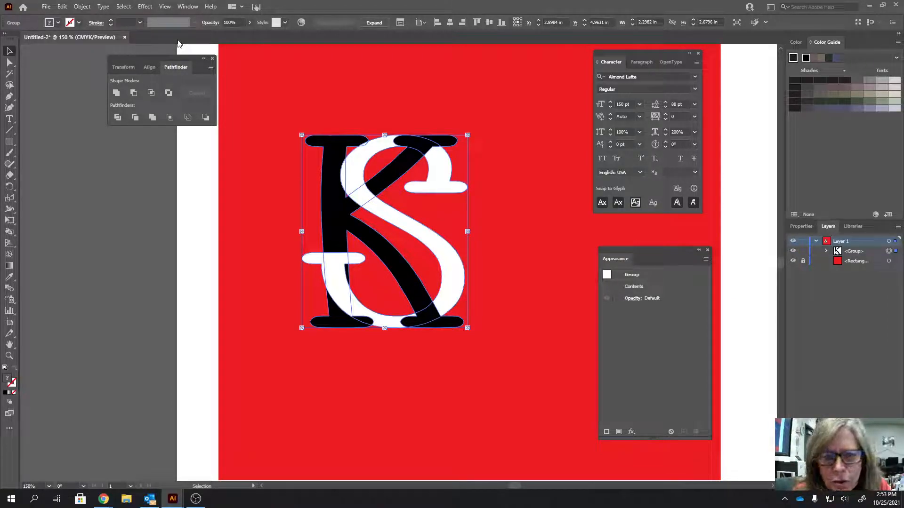
{"action": "left_click", "coordinate": [193, 234]}
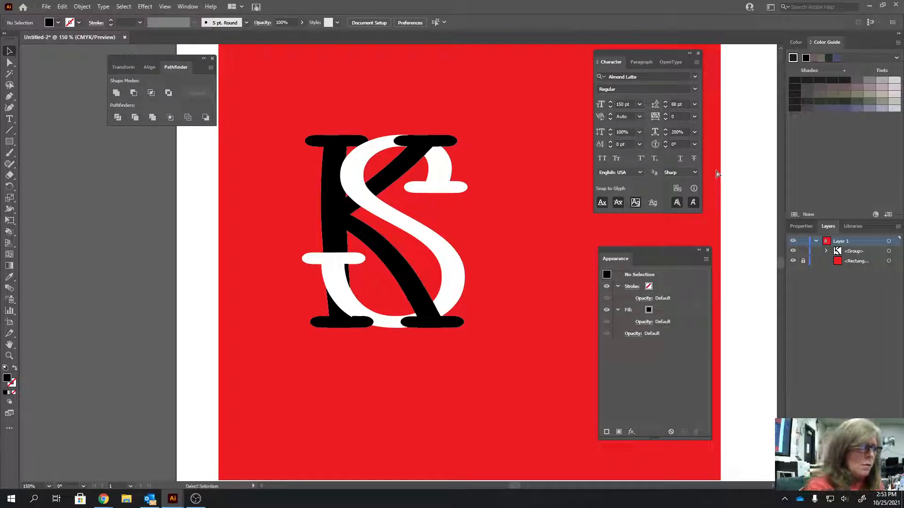
Step: Scale the KS monogram up to about 5.10 by 5.95 in so that it nearly fills the red square
{"action": "key", "text": "ctrl+minus"}
{"action": "key", "text": "ctrl+minus"}
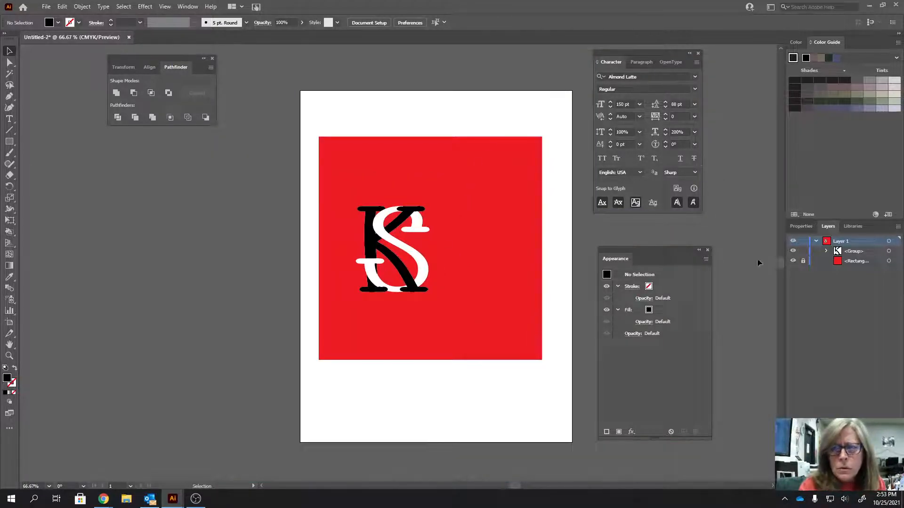
{"action": "left_click", "coordinate": [894, 253]}
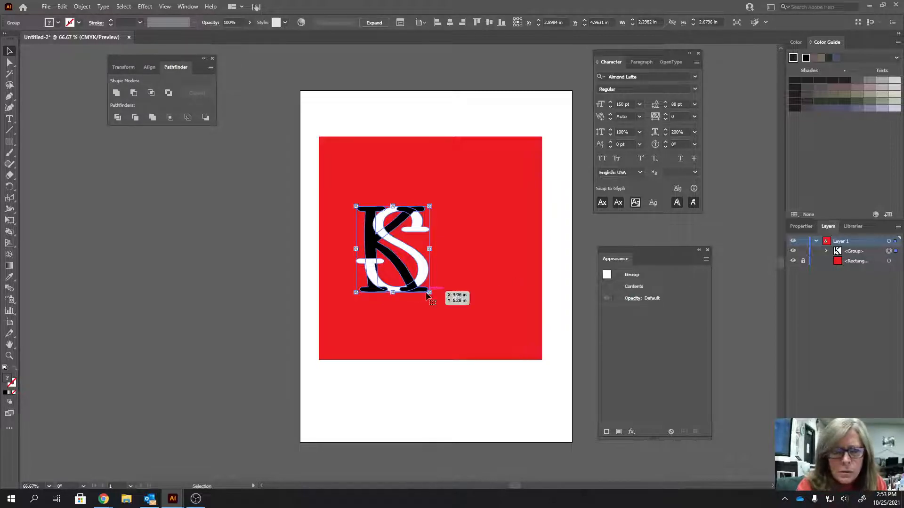
{"action": "left_click_drag", "start_coordinate": [426, 295], "coordinate": [499, 307]}
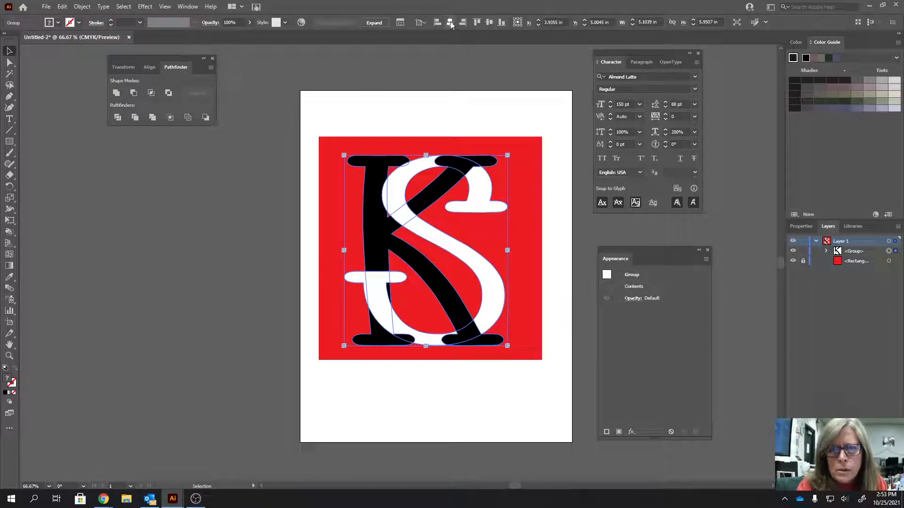
Step: Unlock the red square and align it with the monogram on their horizontal and vertical centers
{"action": "left_click", "coordinate": [888, 261]}
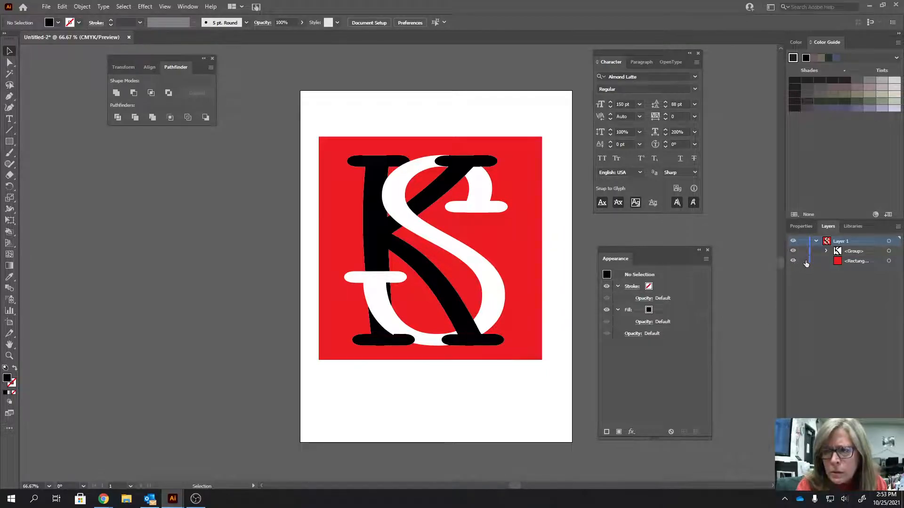
{"action": "left_click", "coordinate": [889, 262]}
{"action": "left_click", "coordinate": [888, 251], "text": "shift"}
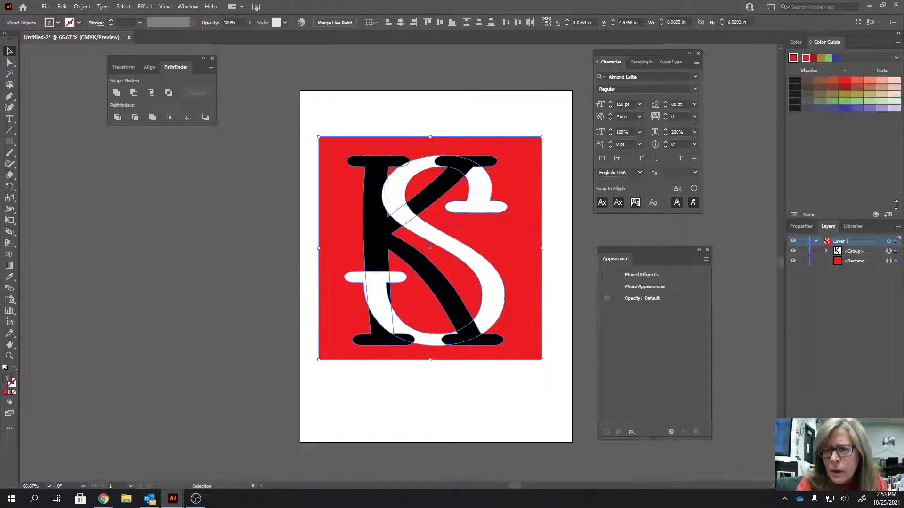
{"action": "left_click", "coordinate": [403, 24]}
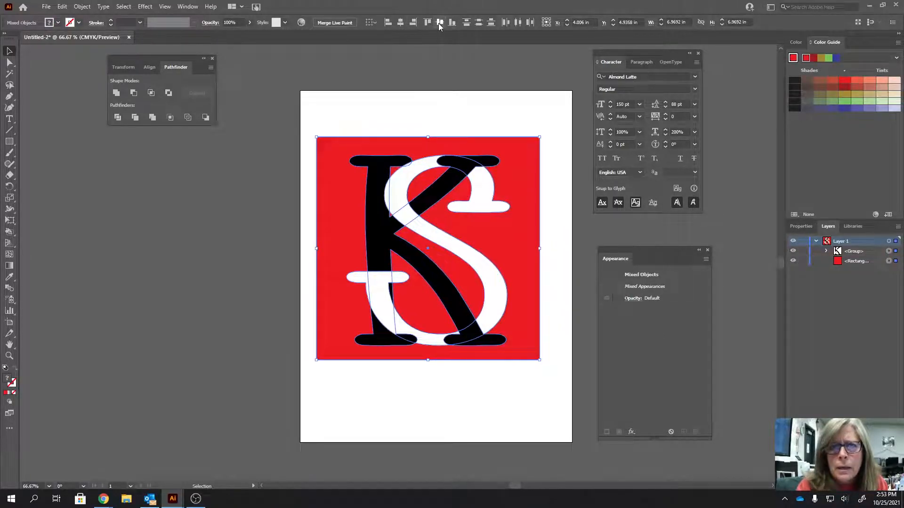
{"action": "left_click", "coordinate": [439, 23]}
{"action": "left_click", "coordinate": [483, 421]}
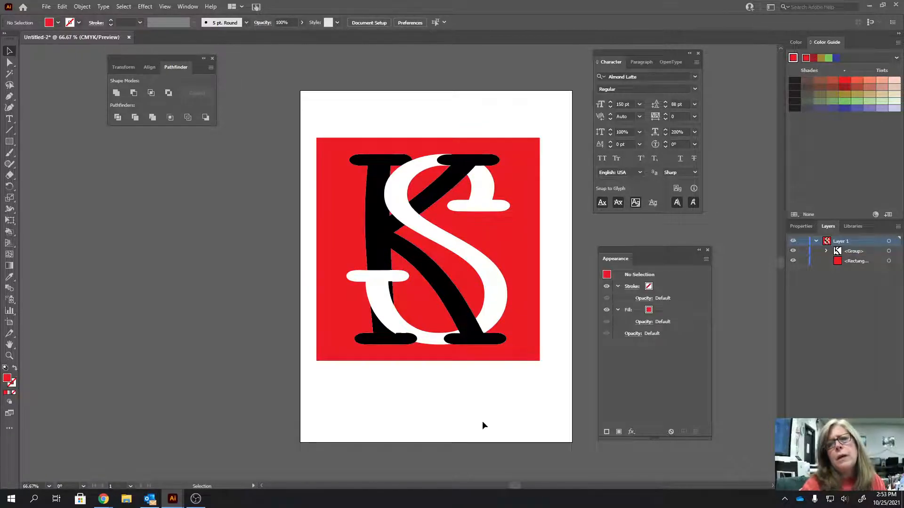